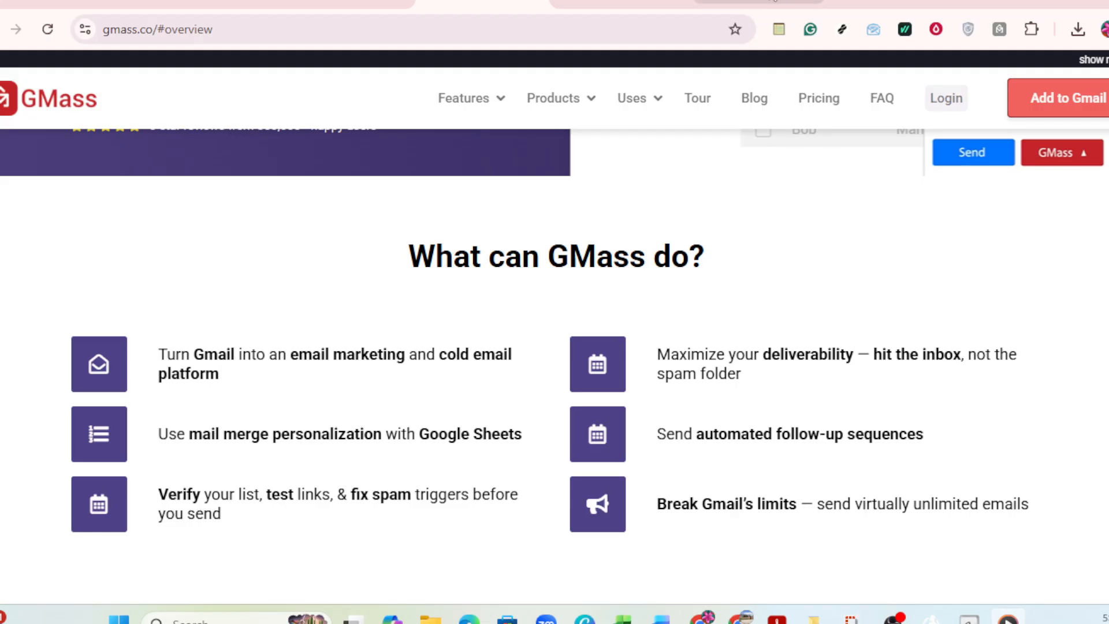
Step: Open the Chrome Web Store listing for GMass: Powerful mail merge for Gmail and view its extension details
click(774, 3)
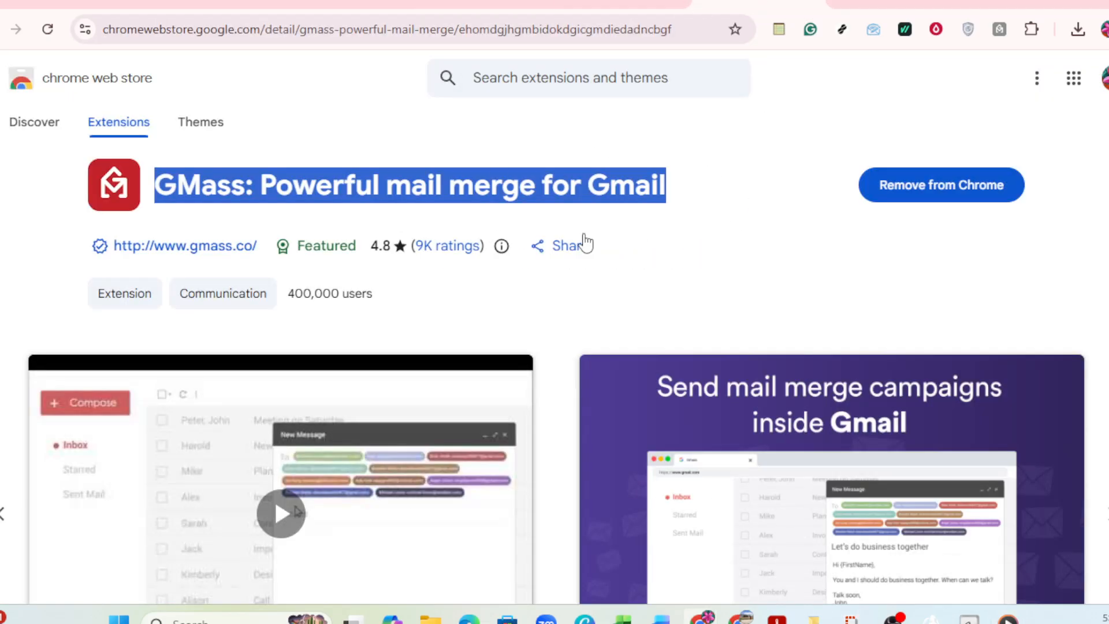
click(745, 243)
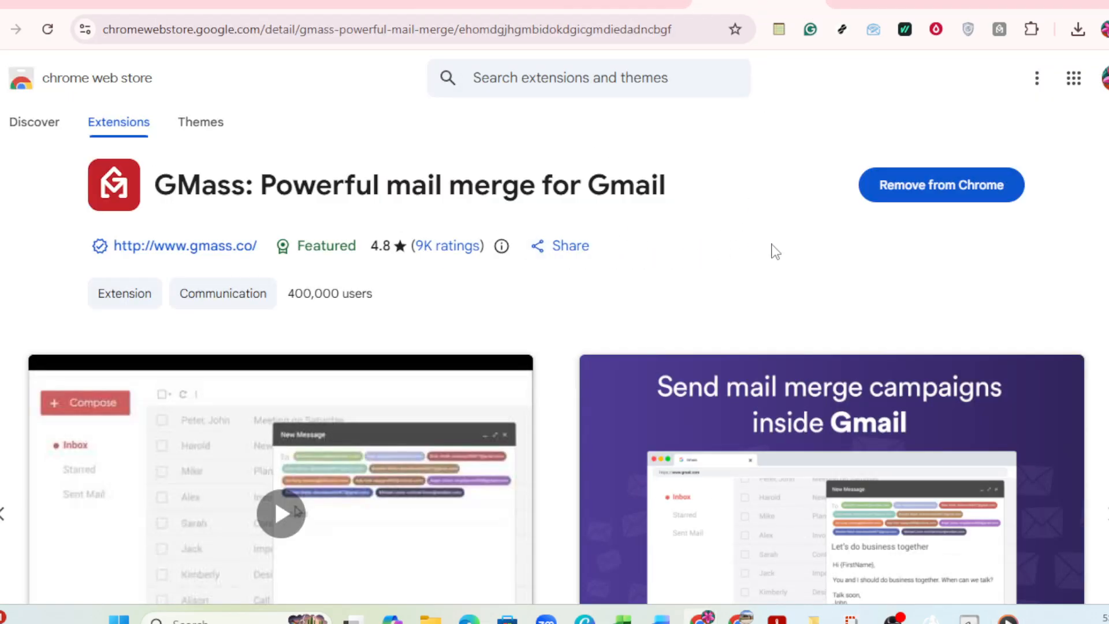
Step: Switch to the Email Blast Campaign spreadsheet and examine its Email, First Name and Status or link columns
click(325, 2)
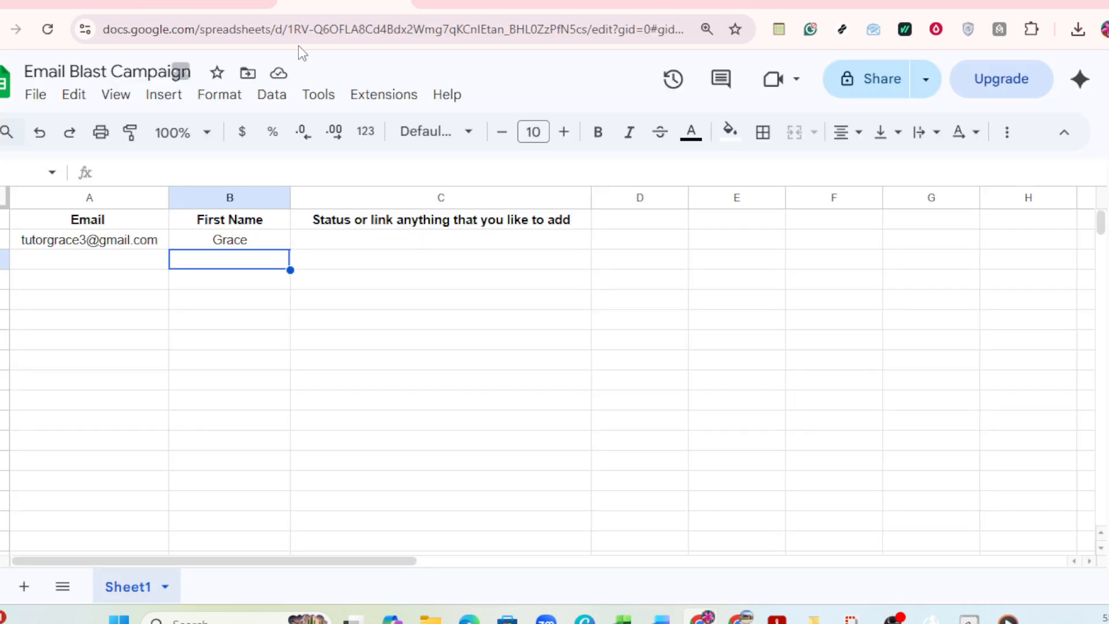
click(380, 242)
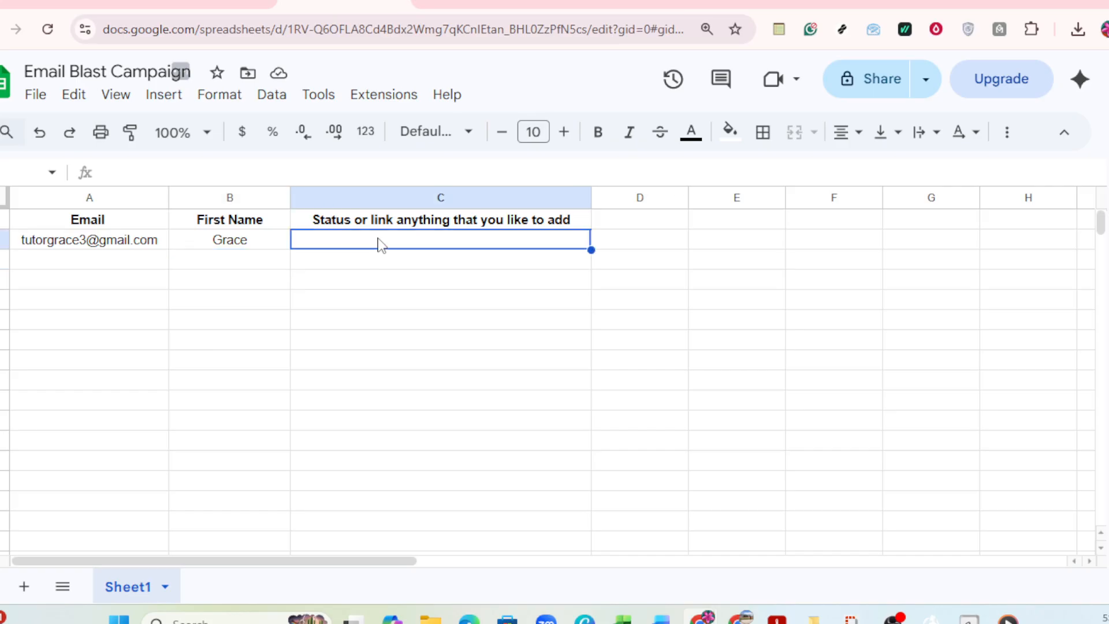
click(109, 228)
click(217, 233)
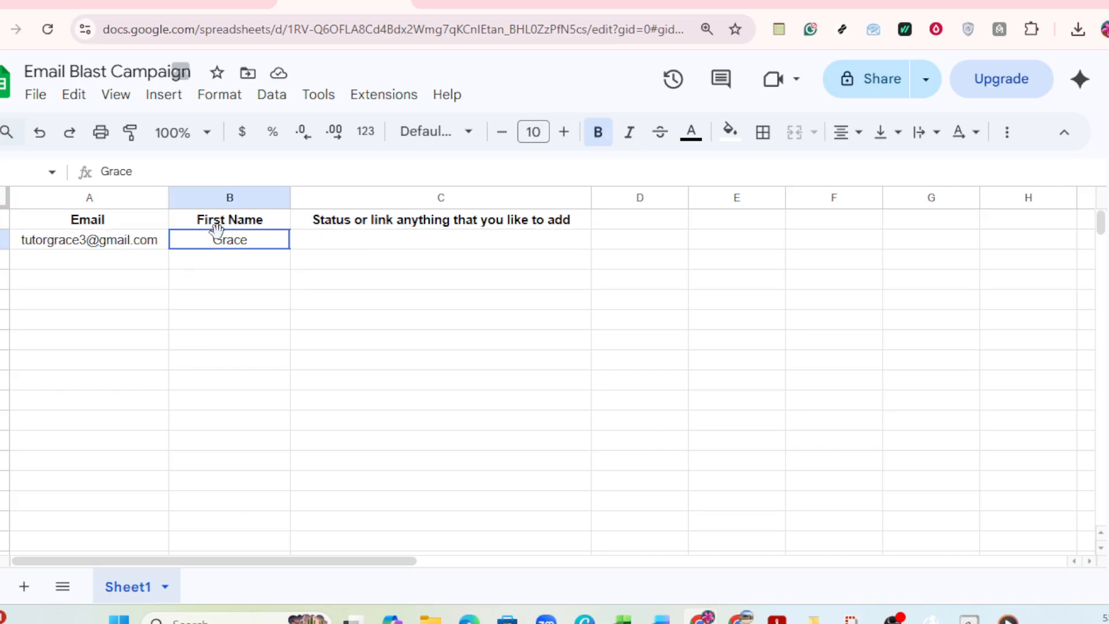
click(466, 225)
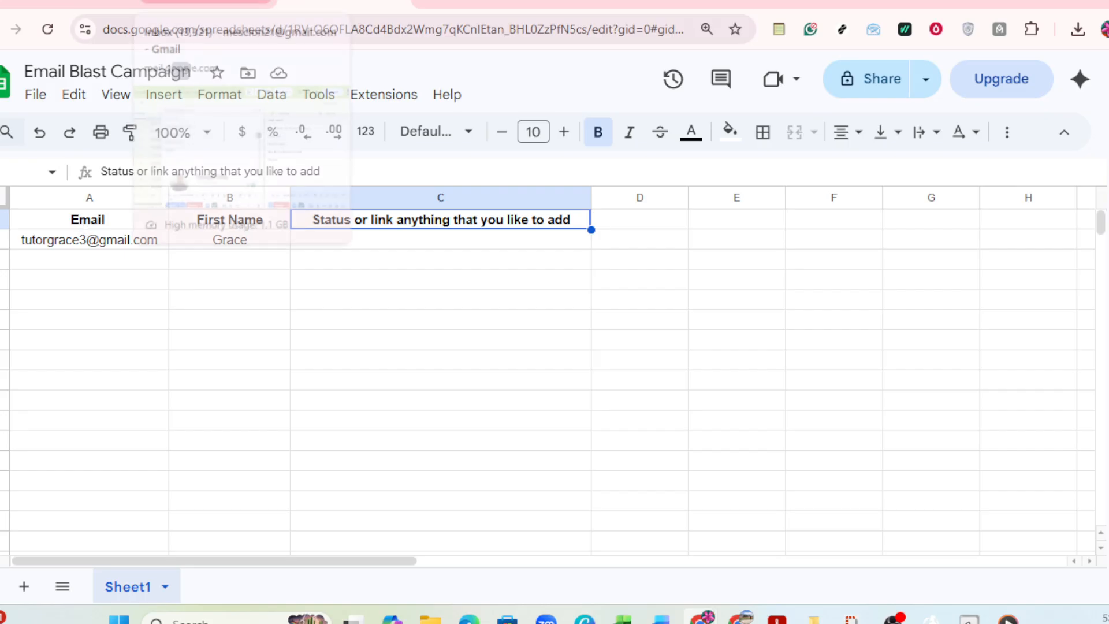
Step: Switch to Gmail and view the Google Sheets that GMass can connect to, without connecting one
click(205, 2)
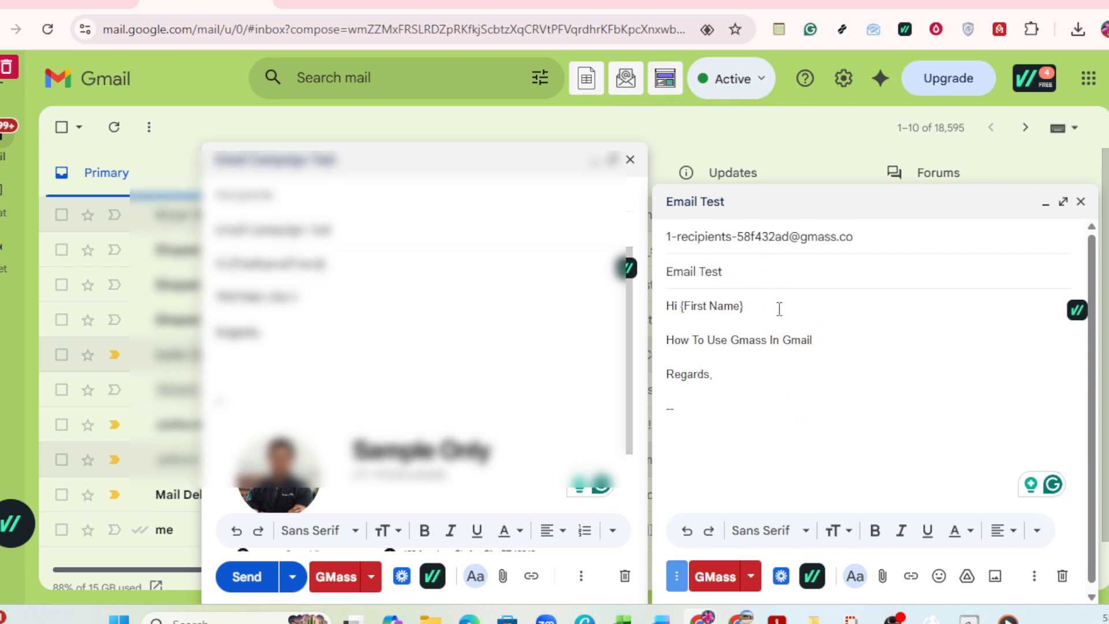
click(585, 86)
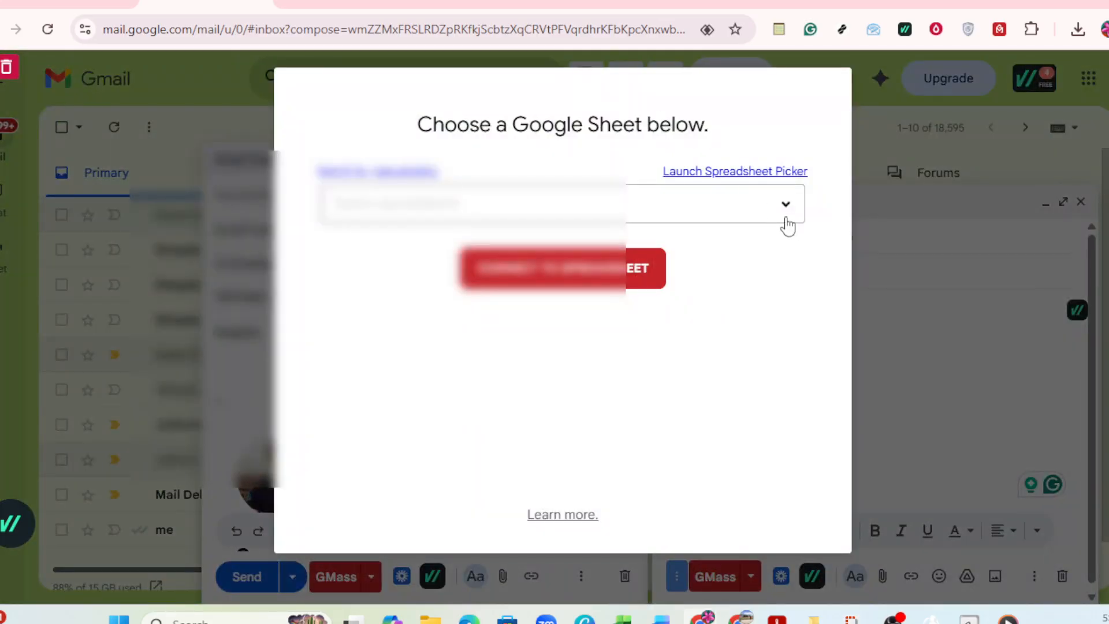
click(783, 210)
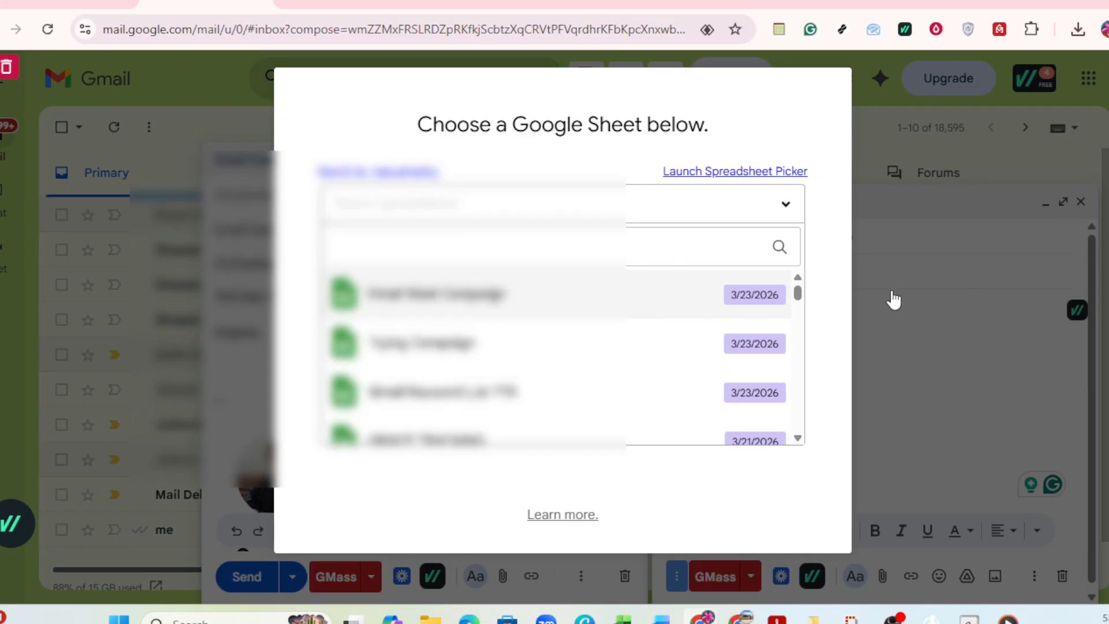
click(937, 367)
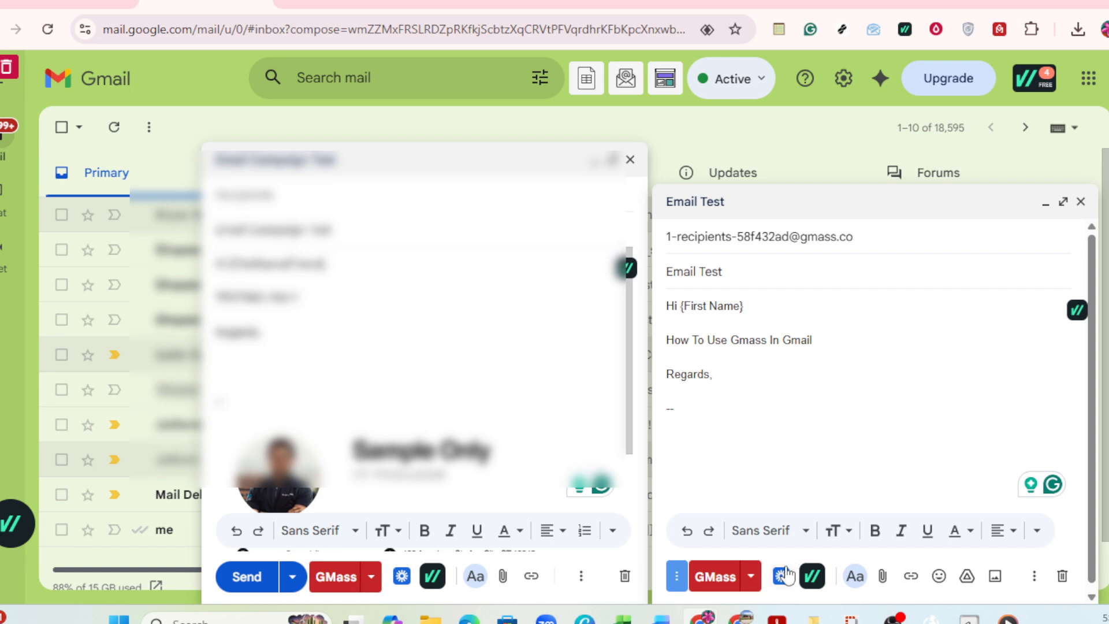
Step: Open the GMass settings of the Email Test draft and examine the test sending, template and personalization options
click(751, 578)
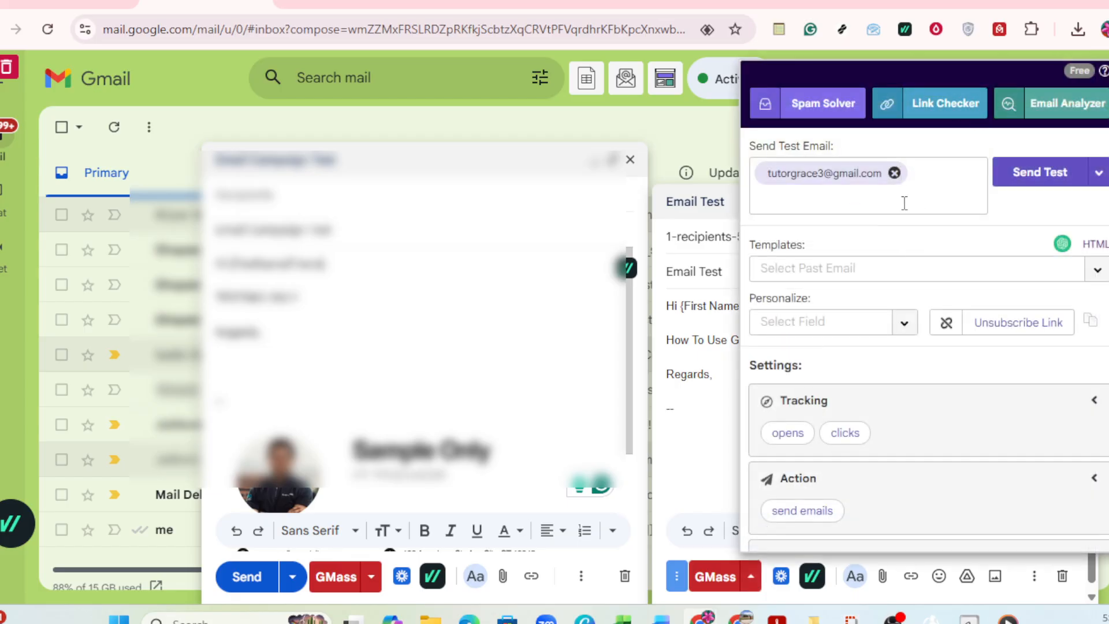
click(1098, 173)
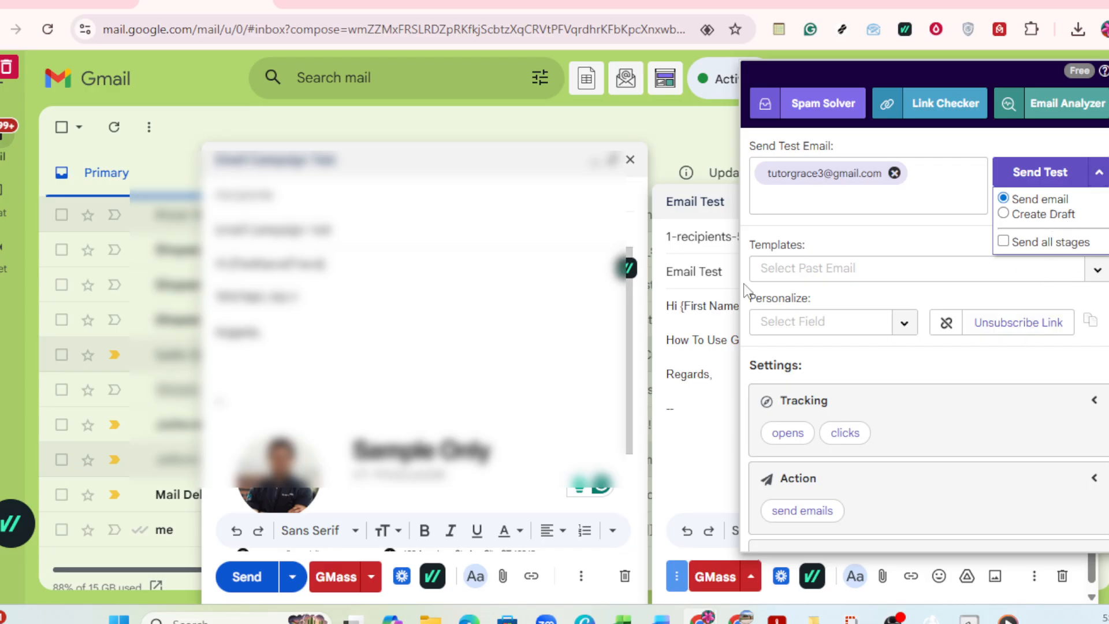
click(859, 277)
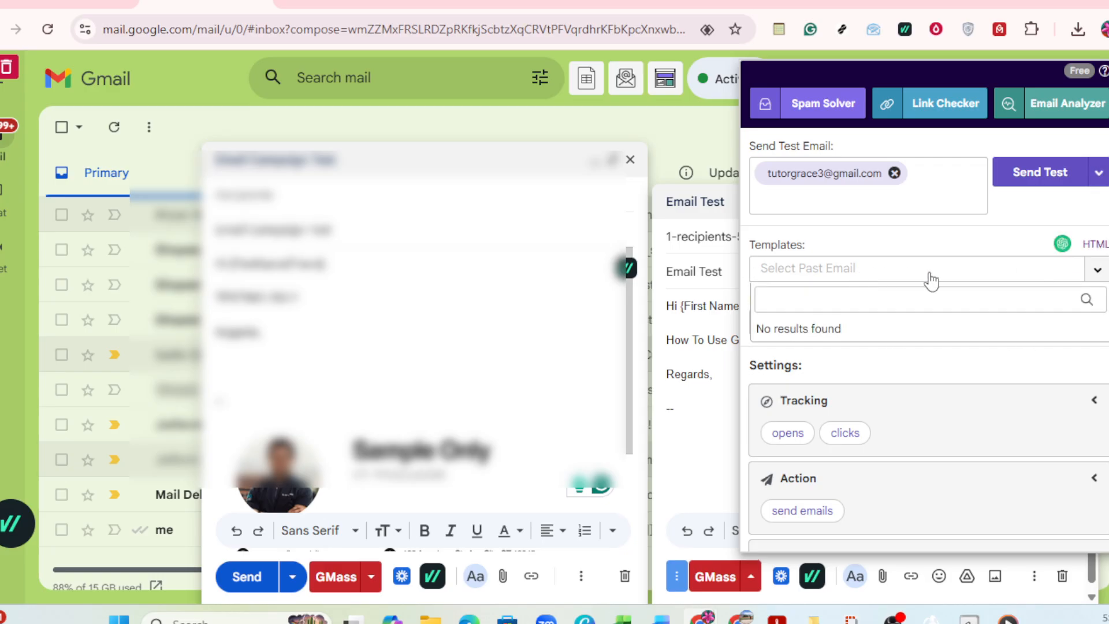
click(1097, 272)
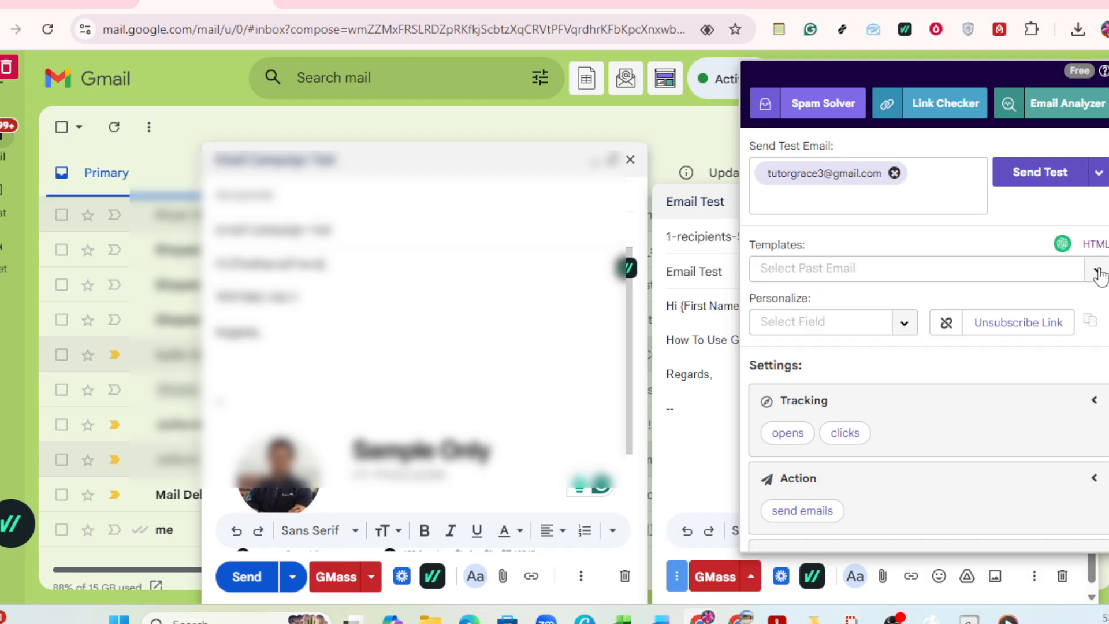
click(903, 324)
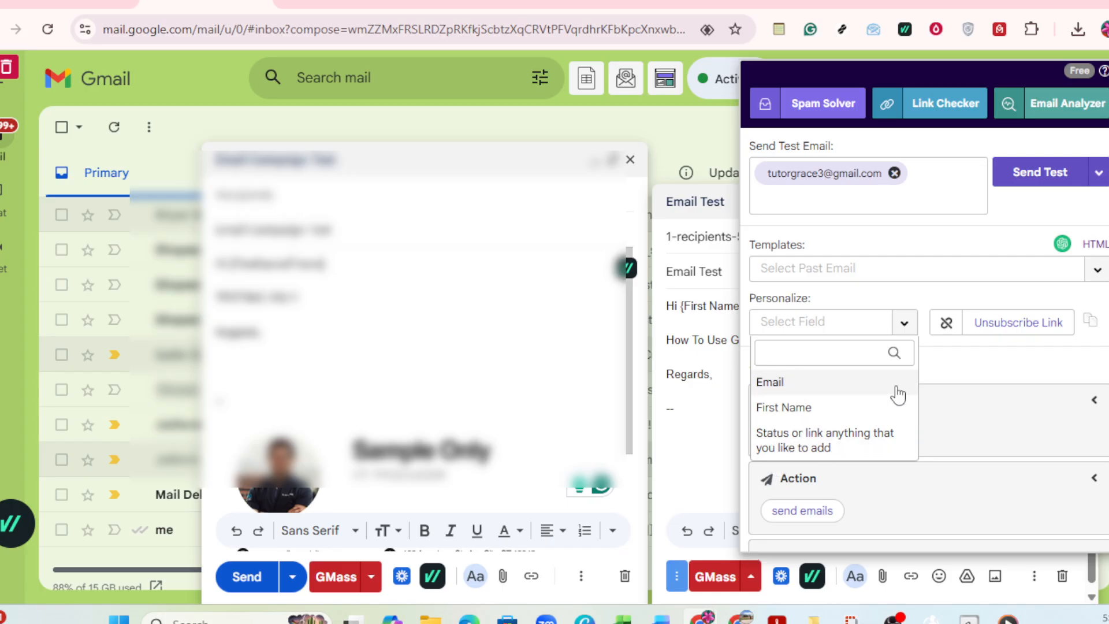
click(1020, 327)
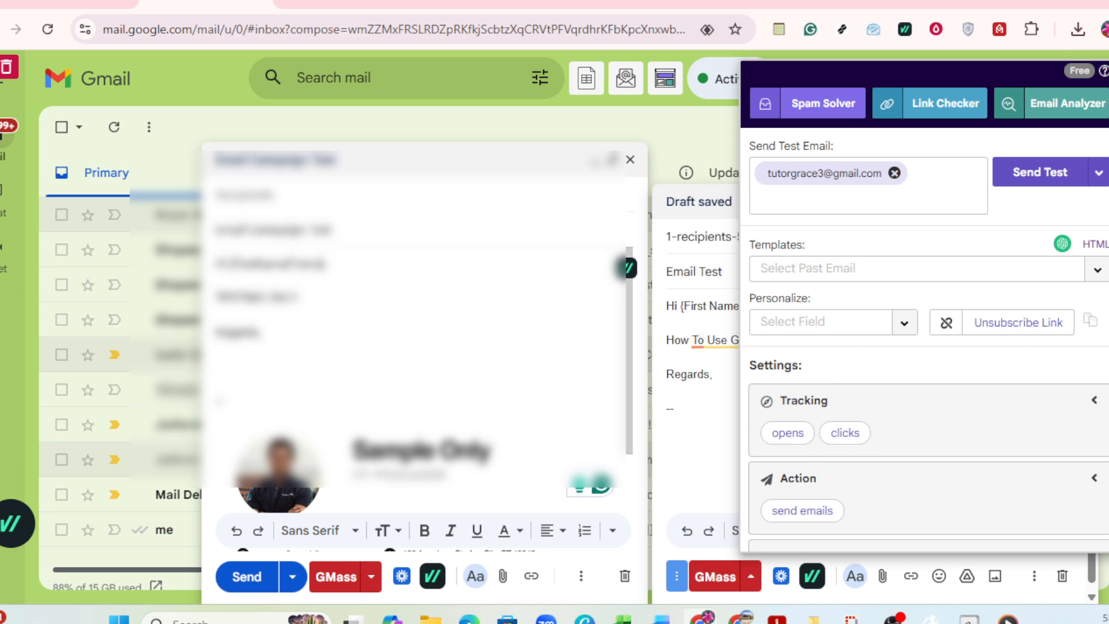
Step: Enable the Stage 1 auto follow-up for No Reply after 2 days, with the text "Just making sure you saw this."
scroll(924, 347, down, 2)
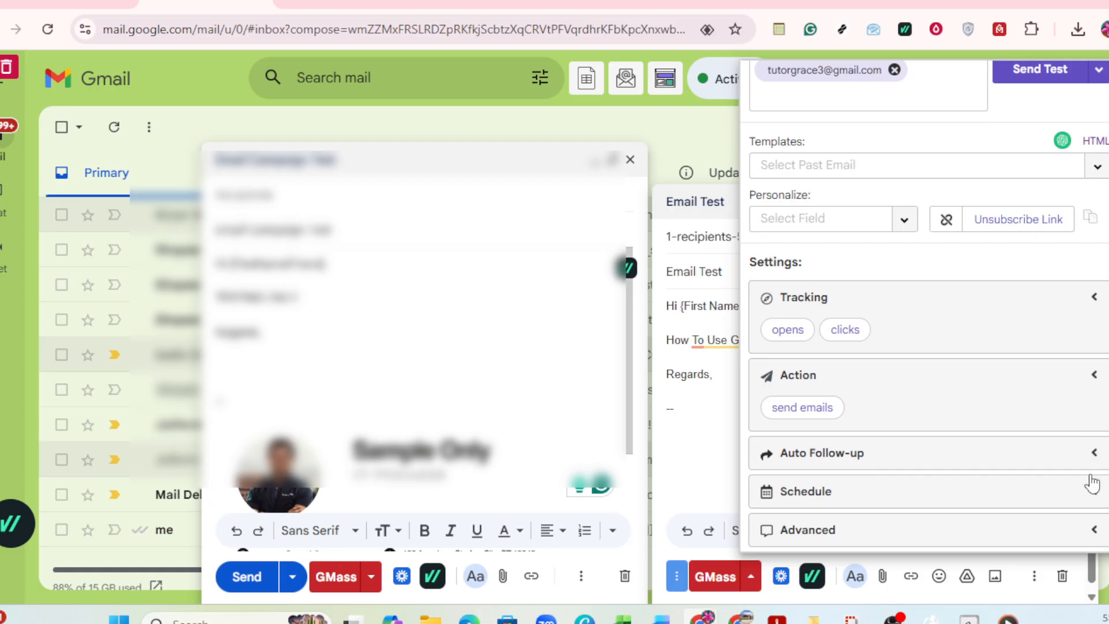
click(1091, 456)
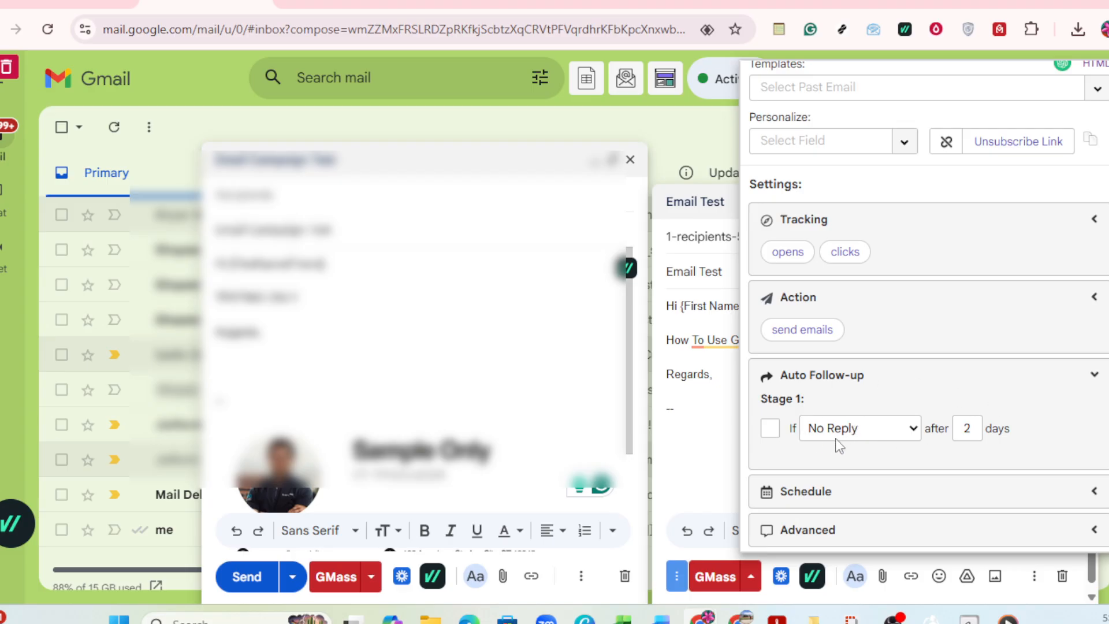
click(777, 430)
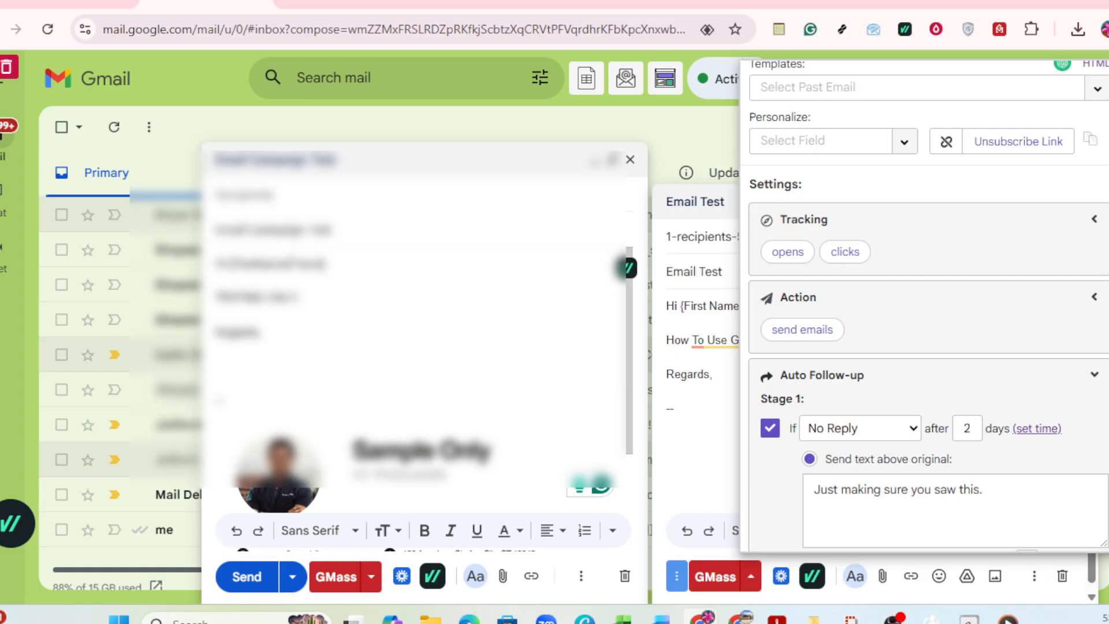
scroll(924, 306, down, 4)
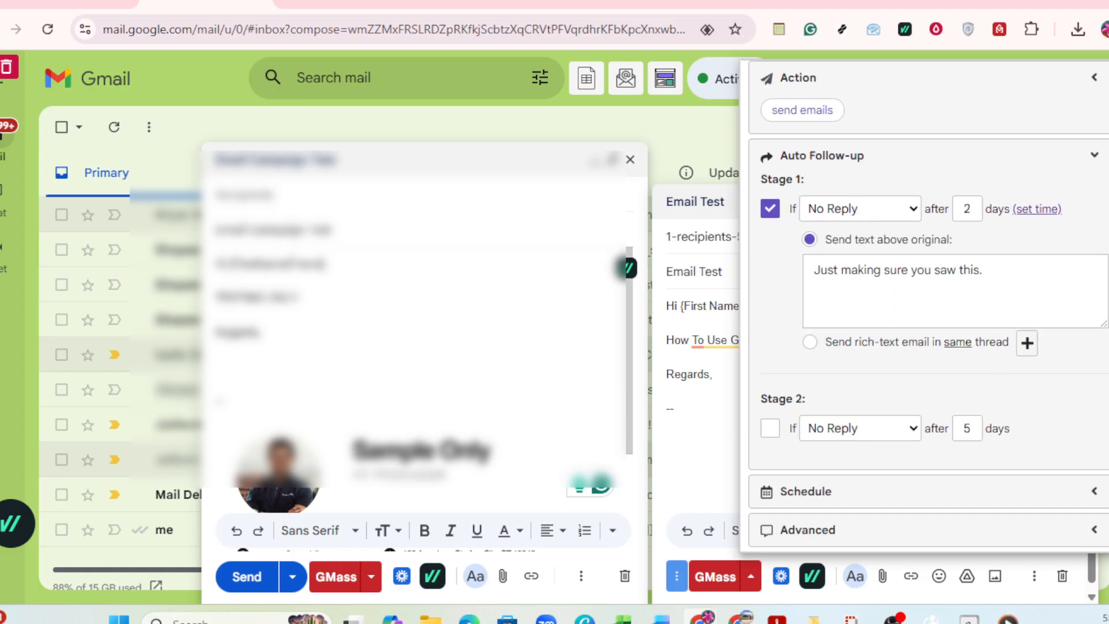
Step: Expand the Schedule settings and enable Repeat every 1 day to new rows
click(1095, 491)
scroll(1086, 392, down, 4)
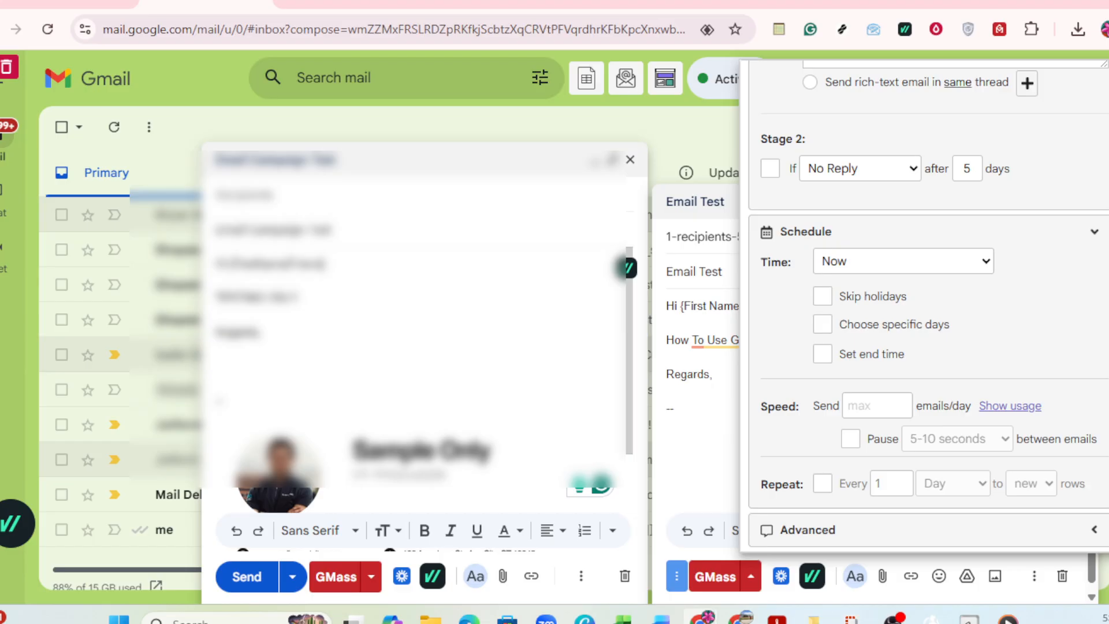
click(824, 485)
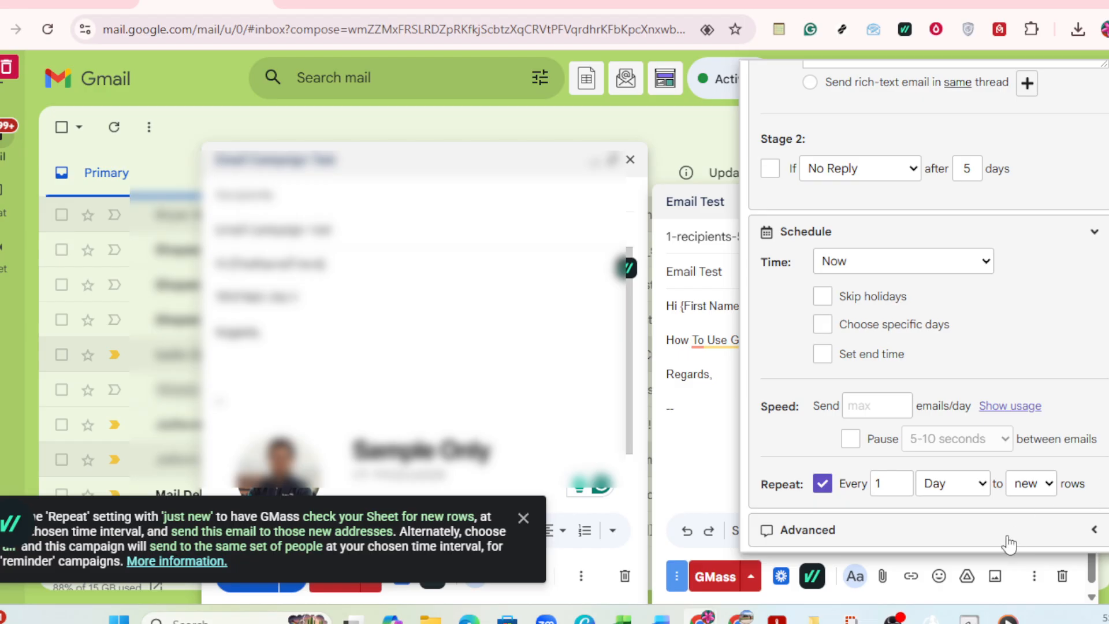
Step: Try the Replies send mode in the Advanced settings, check its campaign choices, and restore New messages
click(1092, 530)
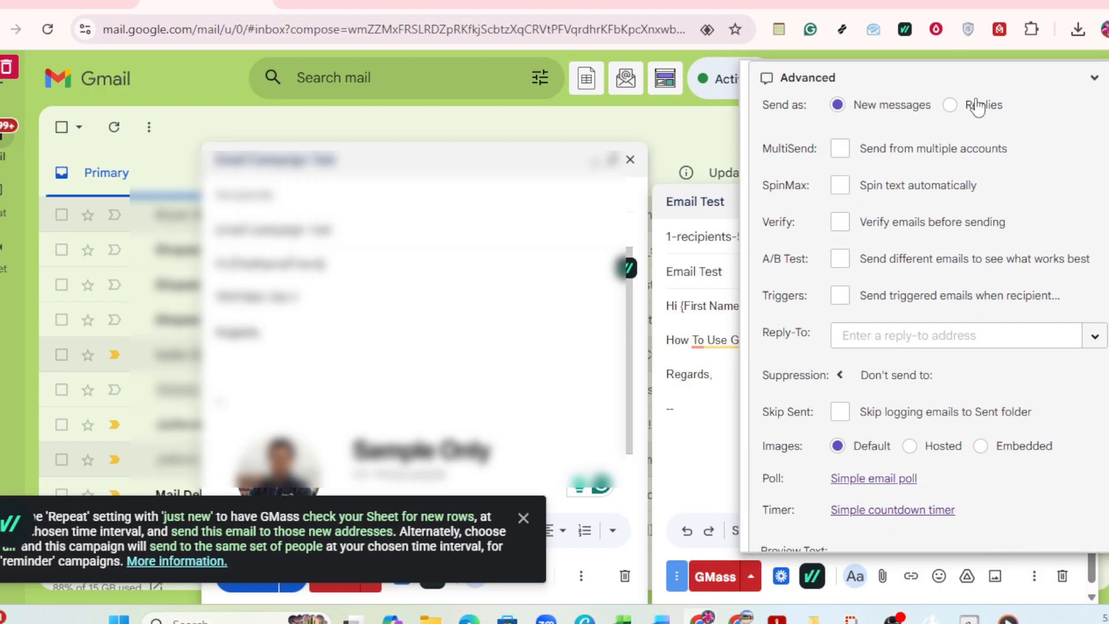
click(951, 105)
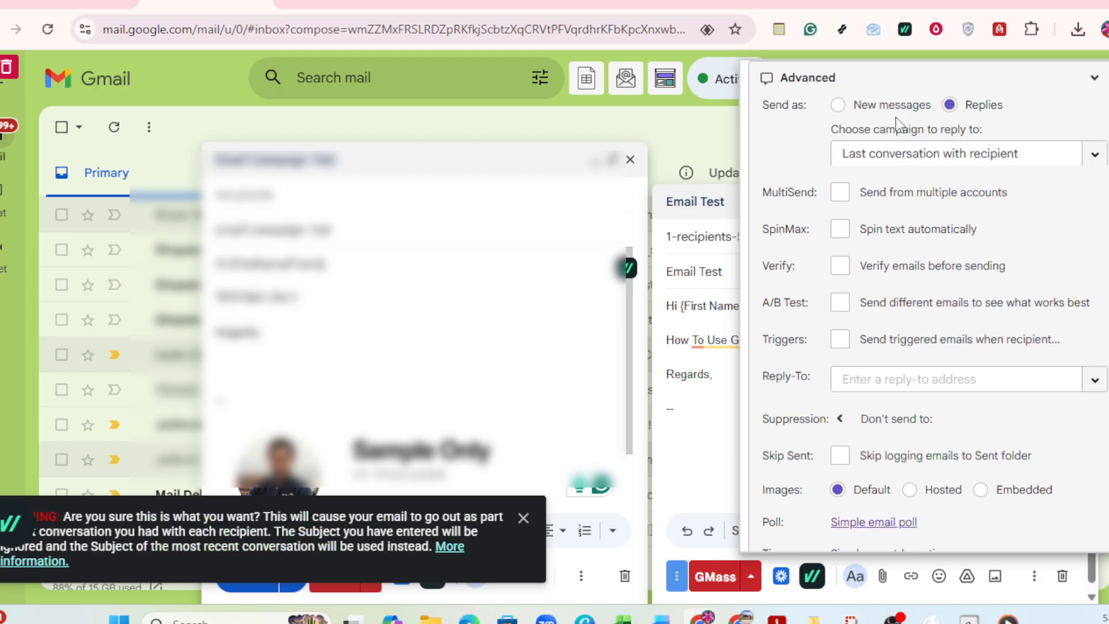
click(1091, 157)
click(1091, 162)
click(845, 105)
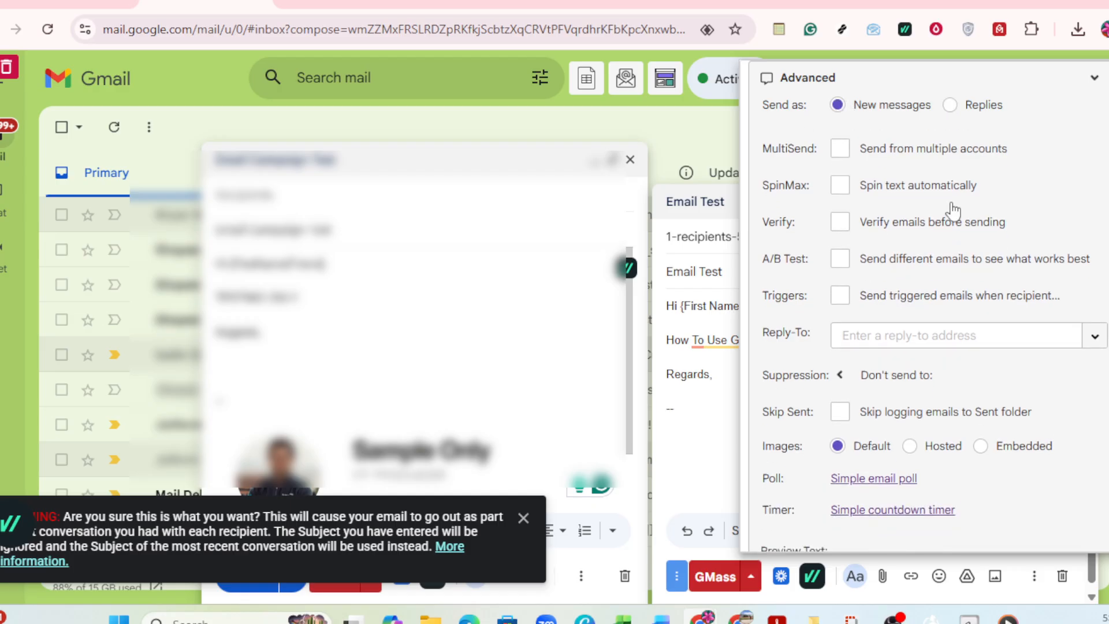
Step: Add a simple email poll with the default Yes and No answers to the Email Test draft
scroll(875, 381, down, 2)
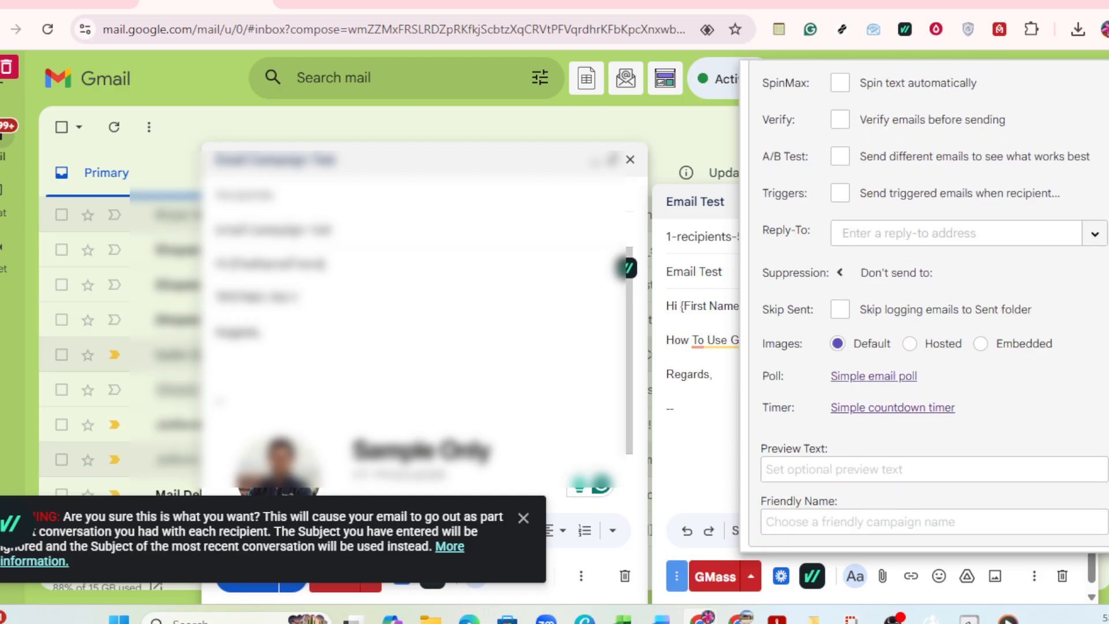
click(874, 377)
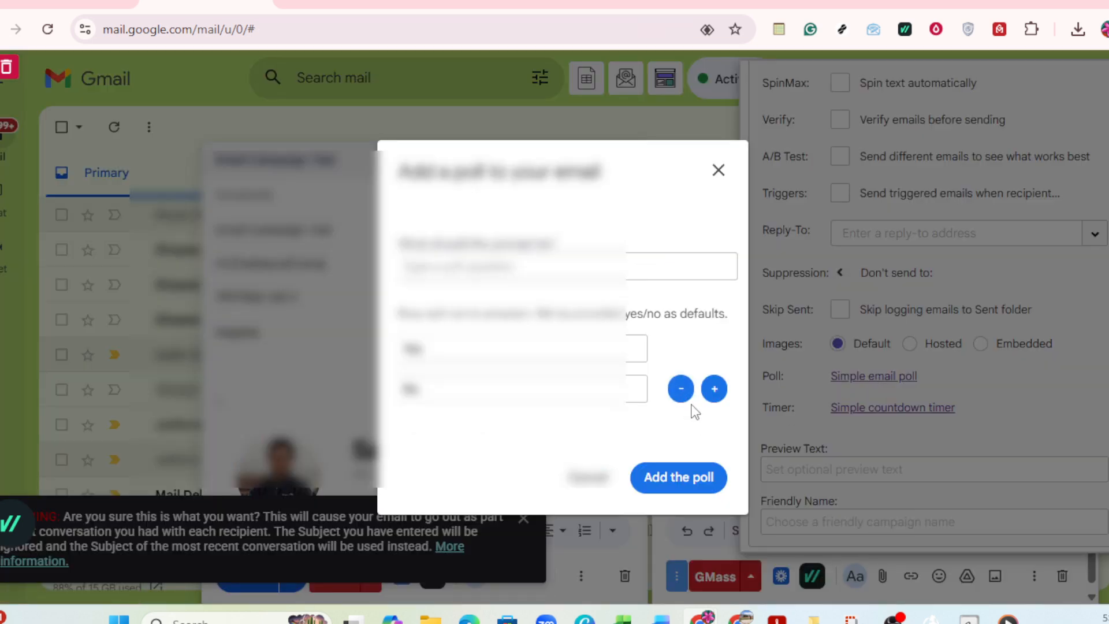
click(677, 482)
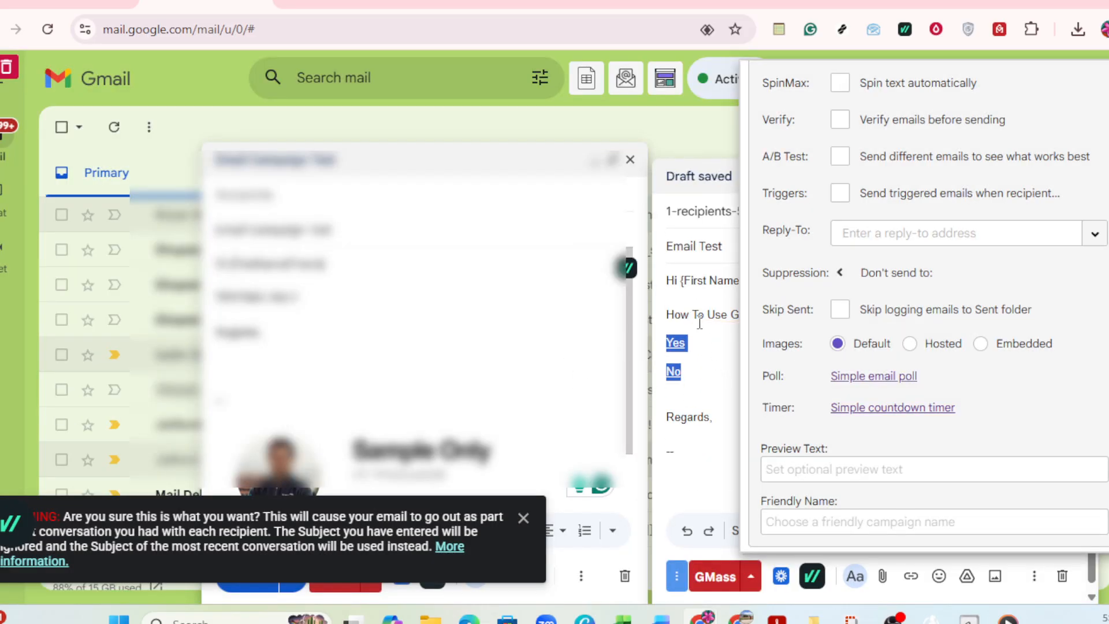
click(713, 372)
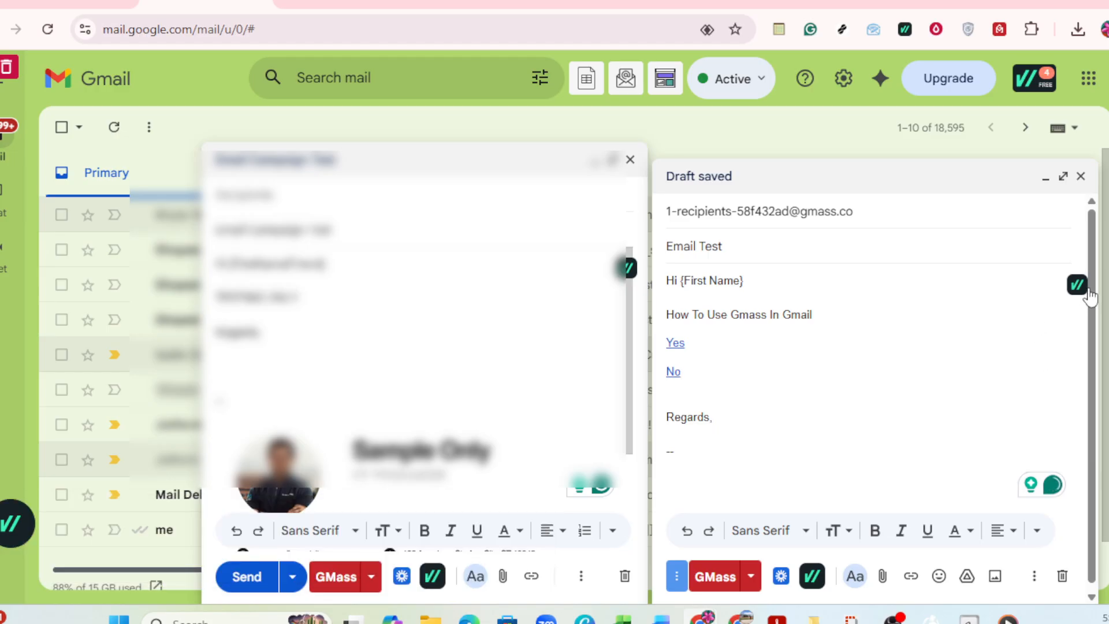
Step: Reopen the GMass settings of the Email Test draft and review the campaign options
click(753, 576)
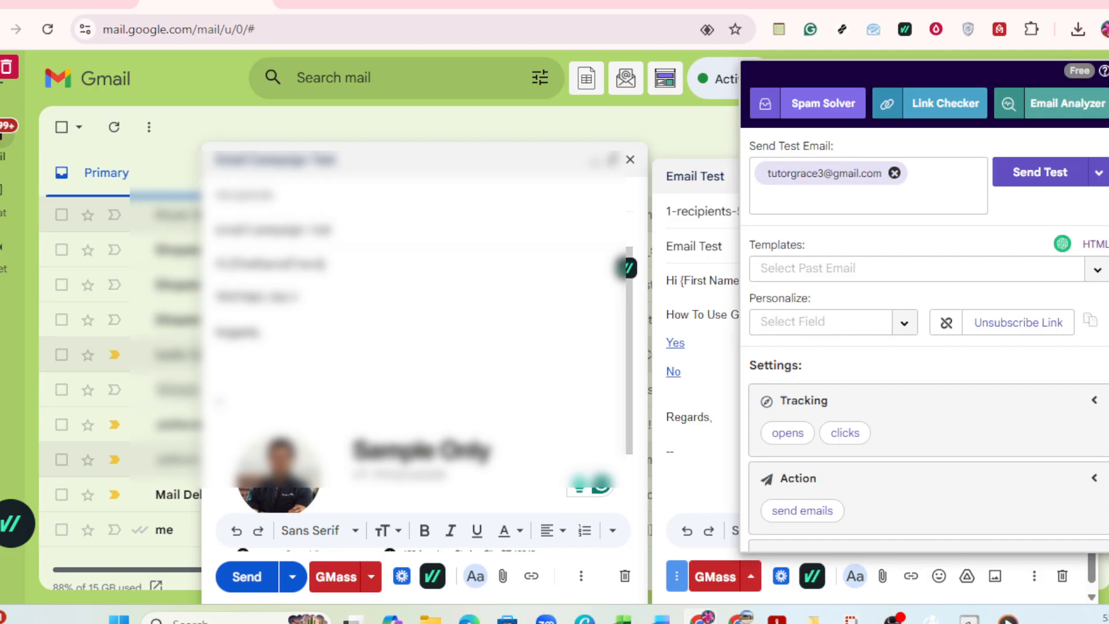
scroll(924, 346, down, 10)
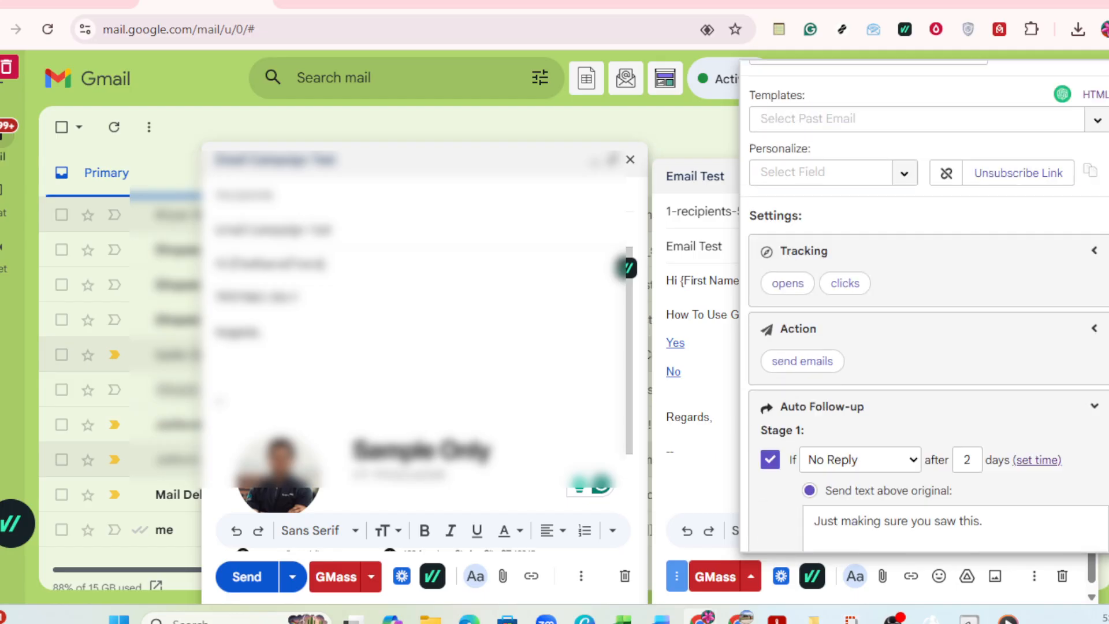